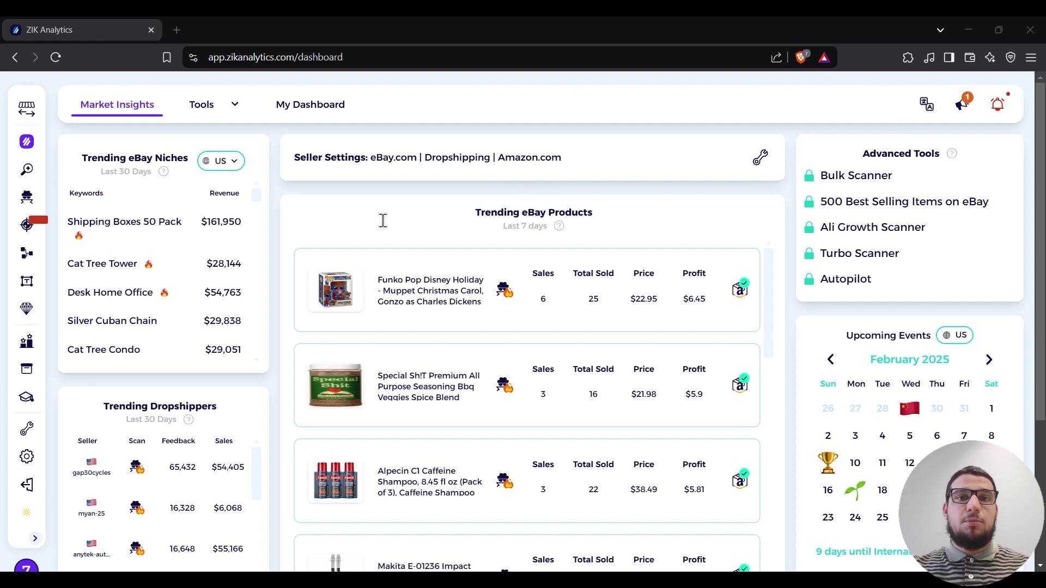
View the marketplaces available for product research and close the list again
{"action": "left_click", "coordinate": [28, 113]}
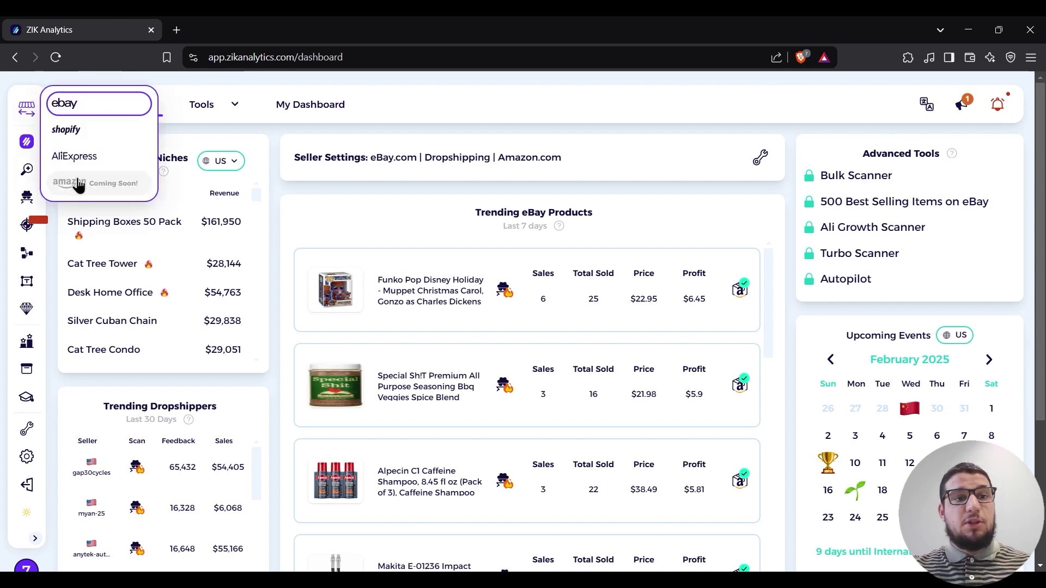
{"action": "left_click", "coordinate": [233, 129]}
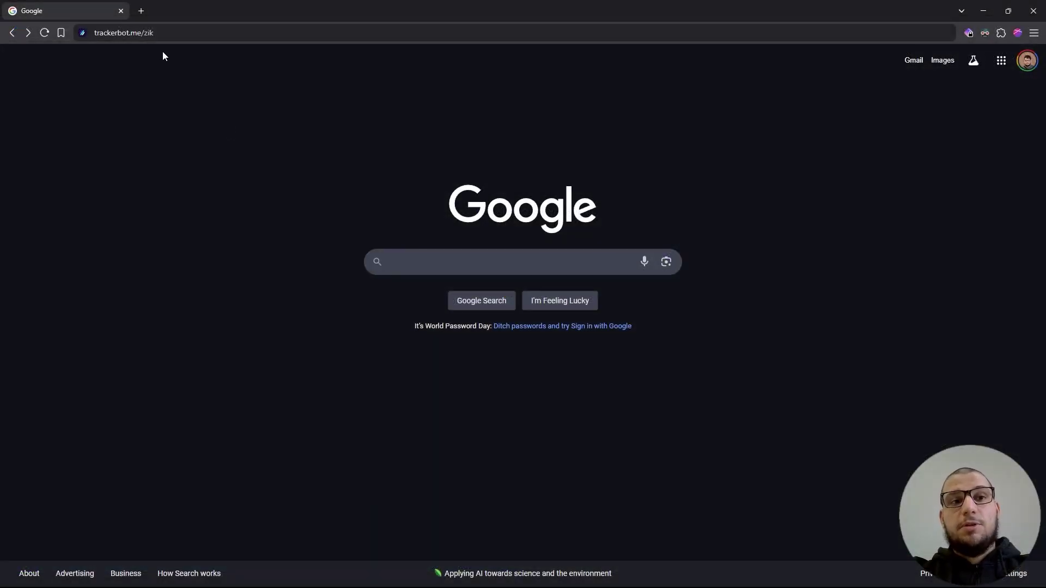
Open trackerbot.me/zik and start the $1 trial of ZIK Analytics
{"action": "left_click", "coordinate": [166, 33]}
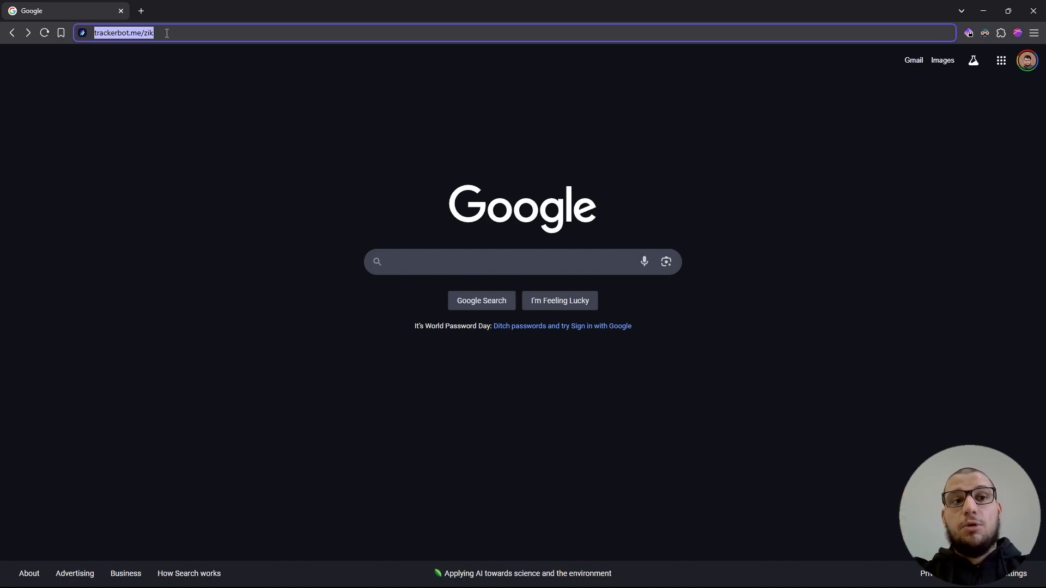
{"action": "left_click", "coordinate": [167, 32]}
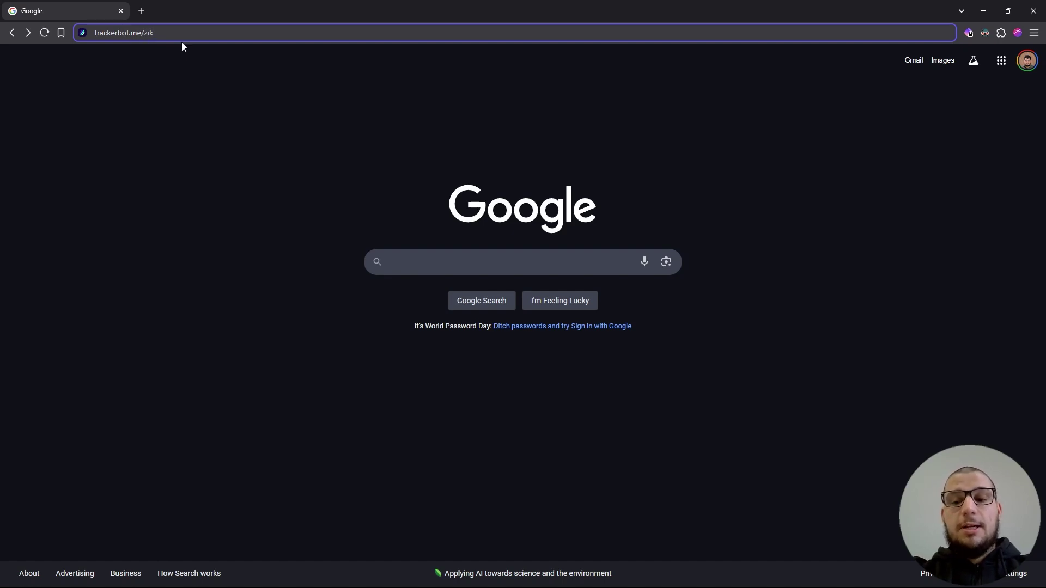
{"action": "key", "text": "Return"}
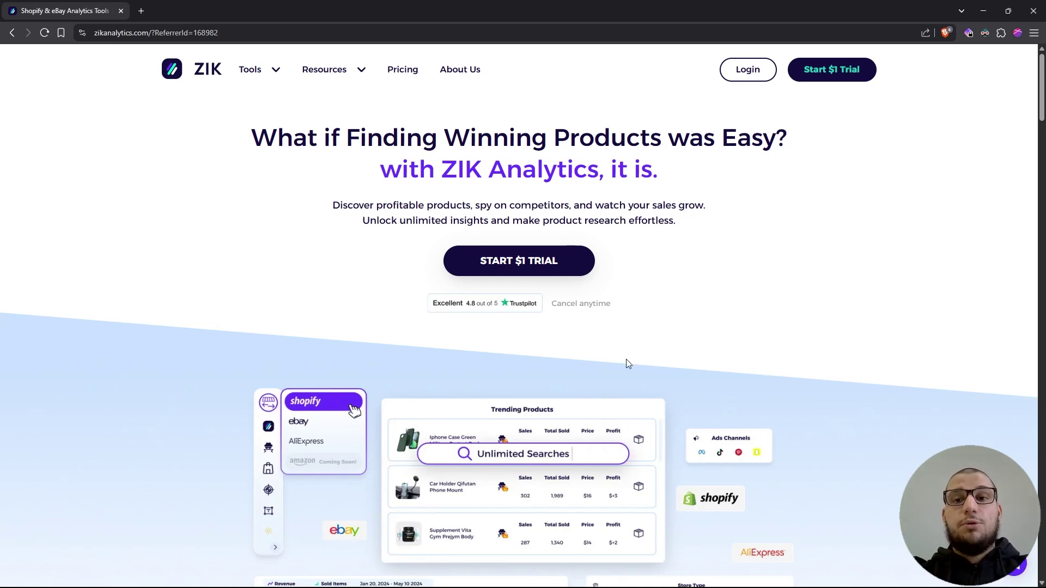
{"action": "left_click", "coordinate": [551, 260]}
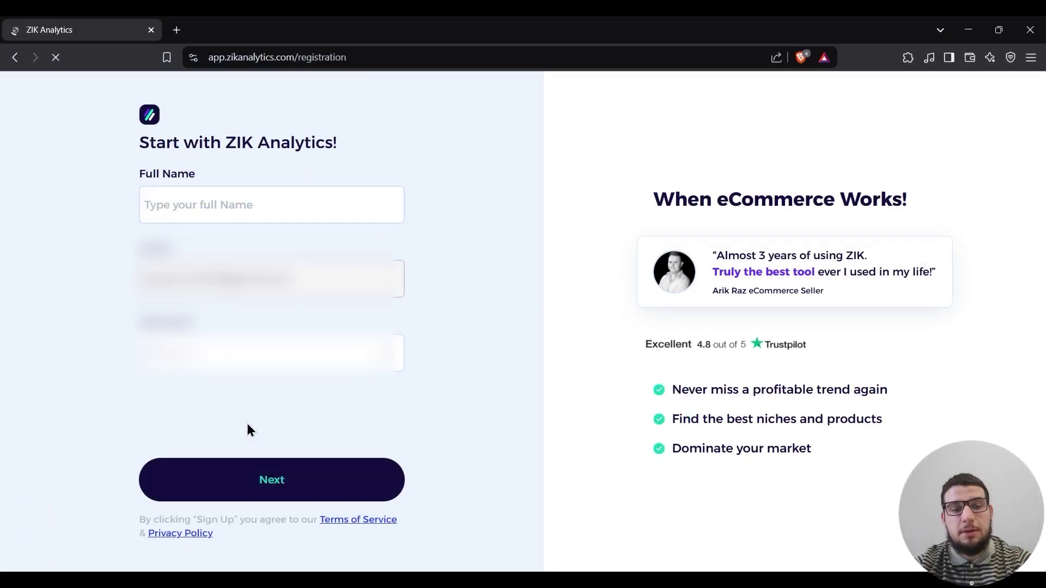
Fill in the full name and account password on the registration form and complete the robot check
{"action": "left_click", "coordinate": [240, 214]}
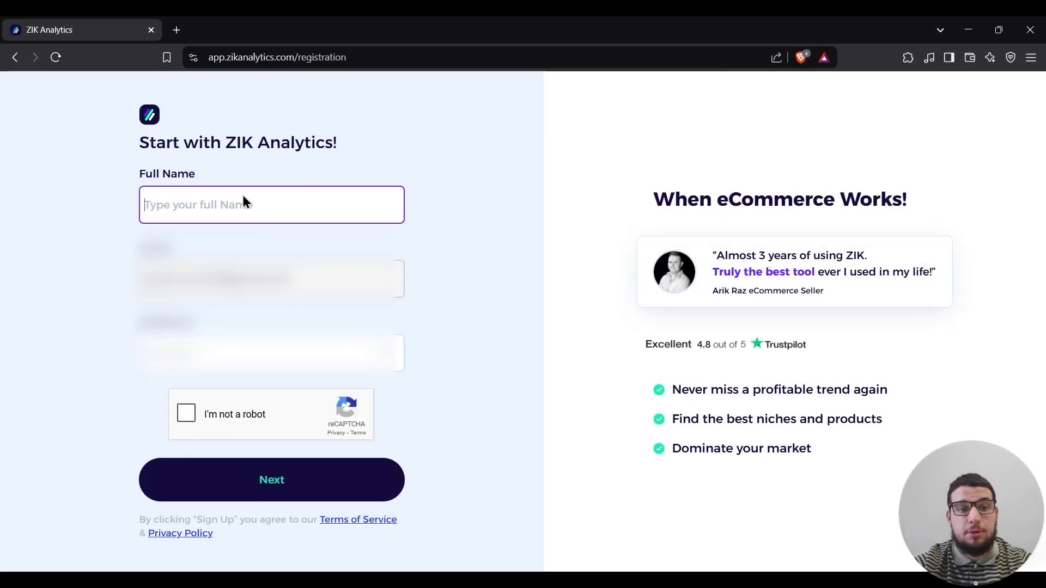
{"action": "left_click", "coordinate": [241, 348]}
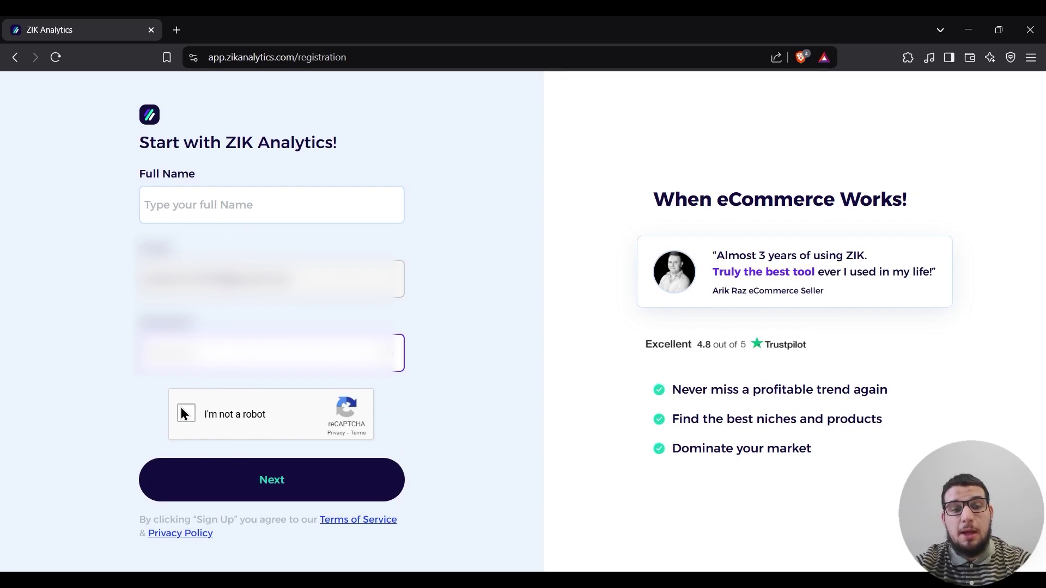
{"action": "left_click", "coordinate": [181, 409]}
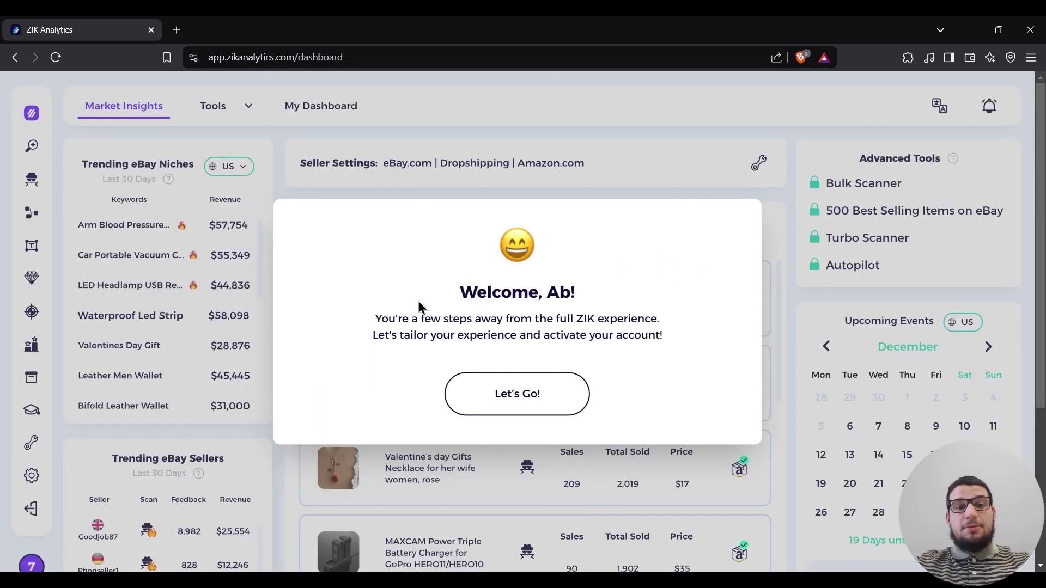
Choose the $1 trial of the monthly eBay PRO plan and pay for it with PayPal
{"action": "left_click", "coordinate": [483, 399]}
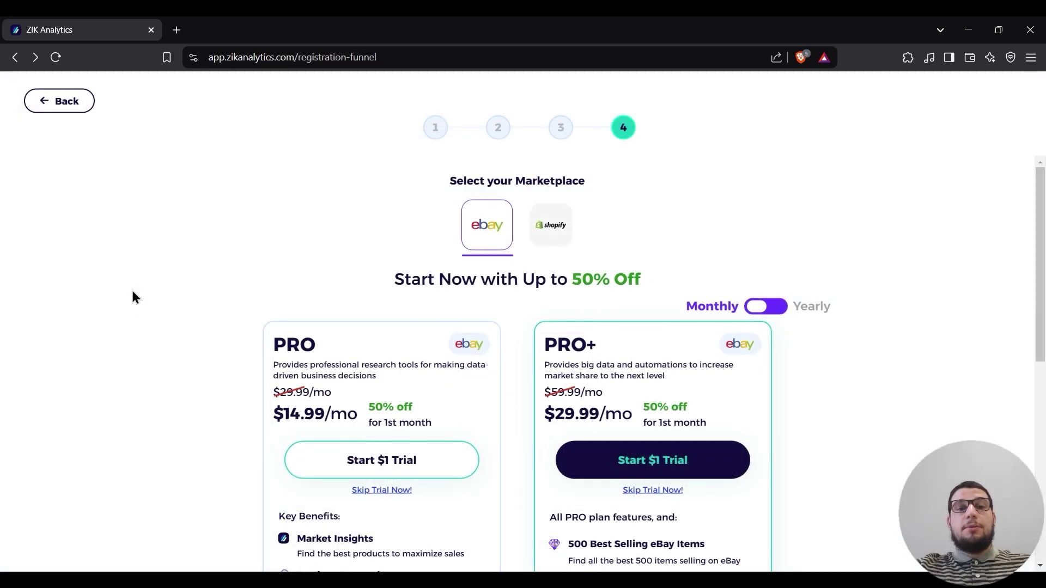
{"action": "left_click", "coordinate": [343, 455]}
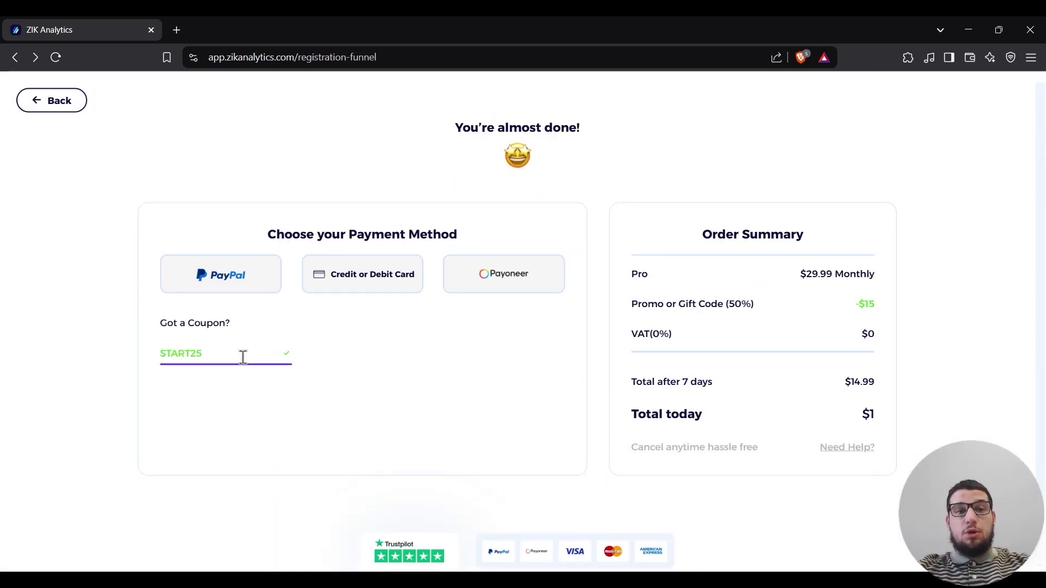
{"action": "scroll", "coordinate": [381, 283], "scroll_direction": "down", "scroll_amount": 1}
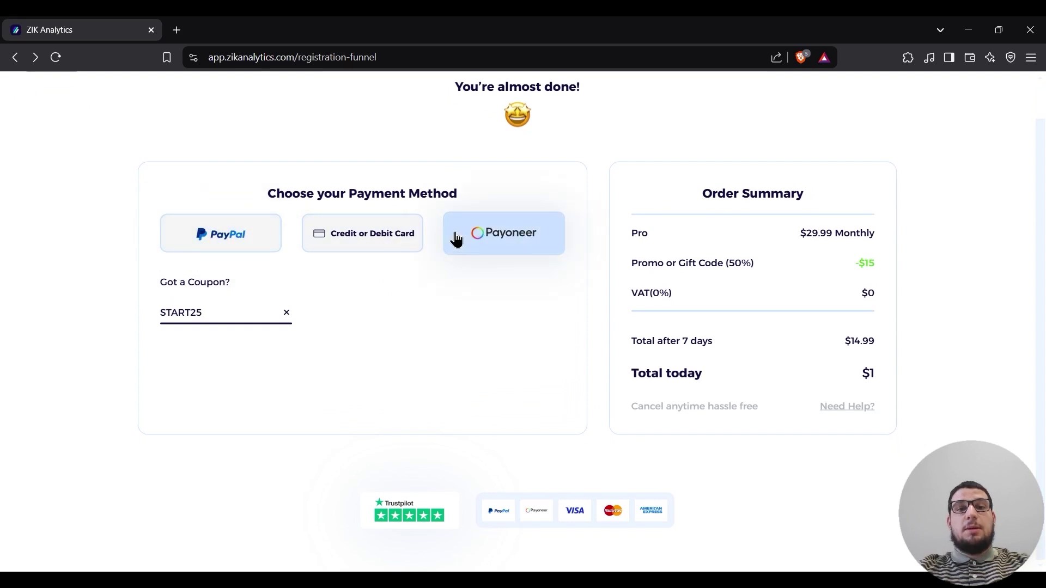
{"action": "left_click", "coordinate": [221, 248]}
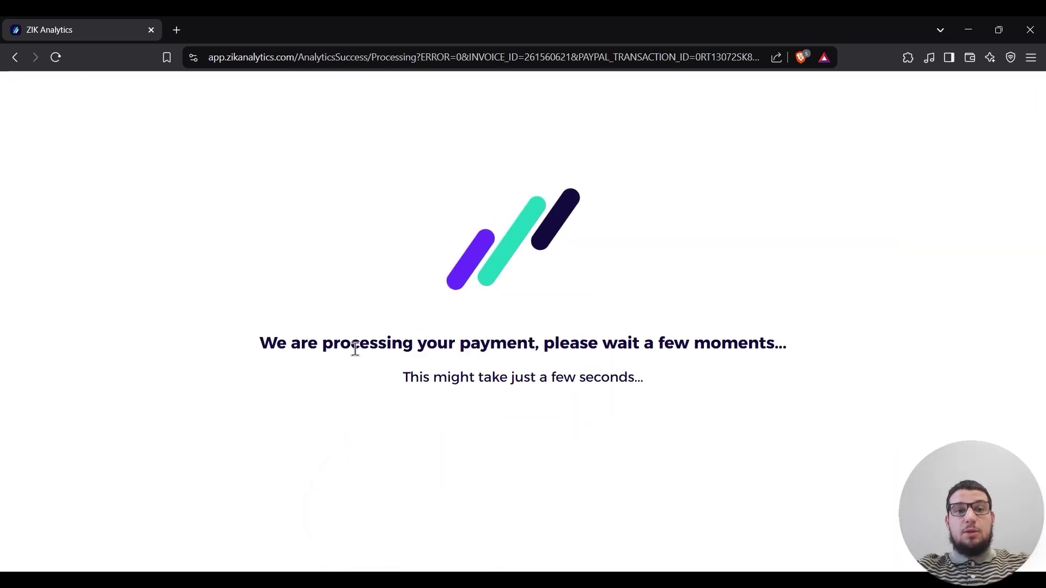
Wait for the payment to be processed, start using ZIK and skip the Product Explorer introduction
{"action": "left_click_drag", "start_coordinate": [277, 333], "coordinate": [657, 346]}
{"action": "left_click", "coordinate": [699, 371]}
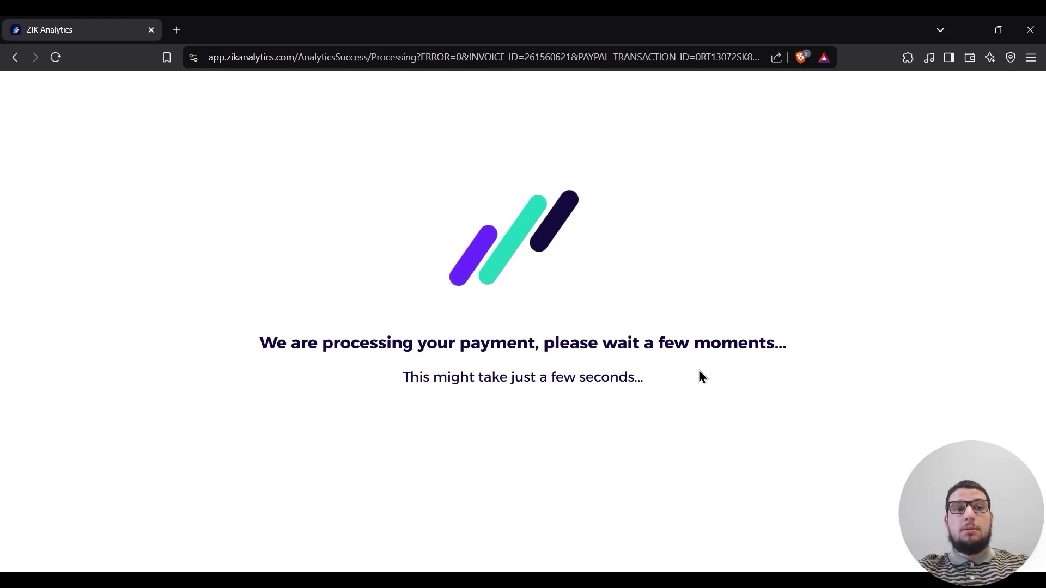
{"action": "left_click_drag", "start_coordinate": [451, 276], "coordinate": [648, 285]}
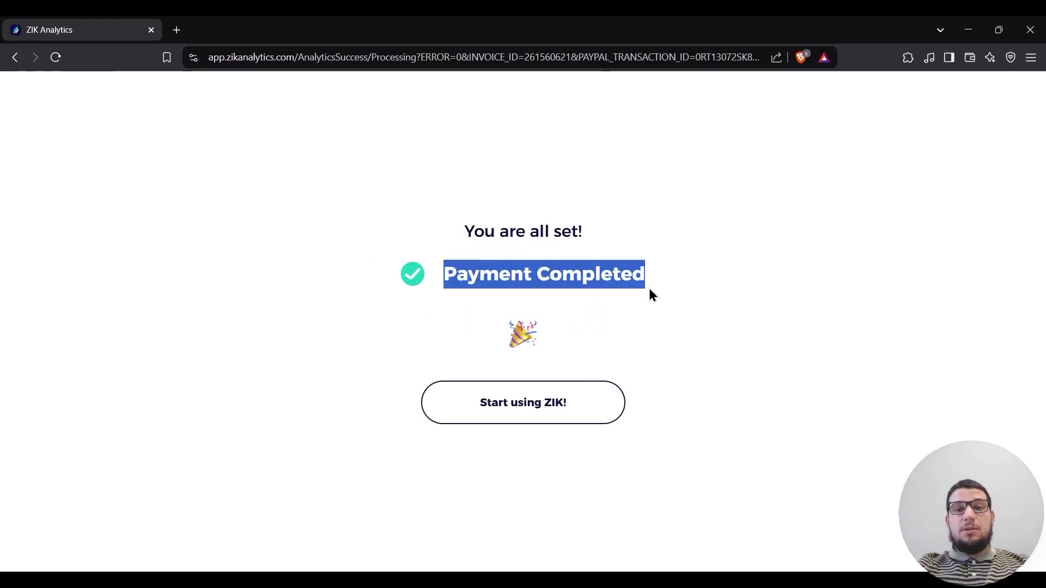
{"action": "left_click", "coordinate": [646, 286]}
{"action": "left_click", "coordinate": [525, 424]}
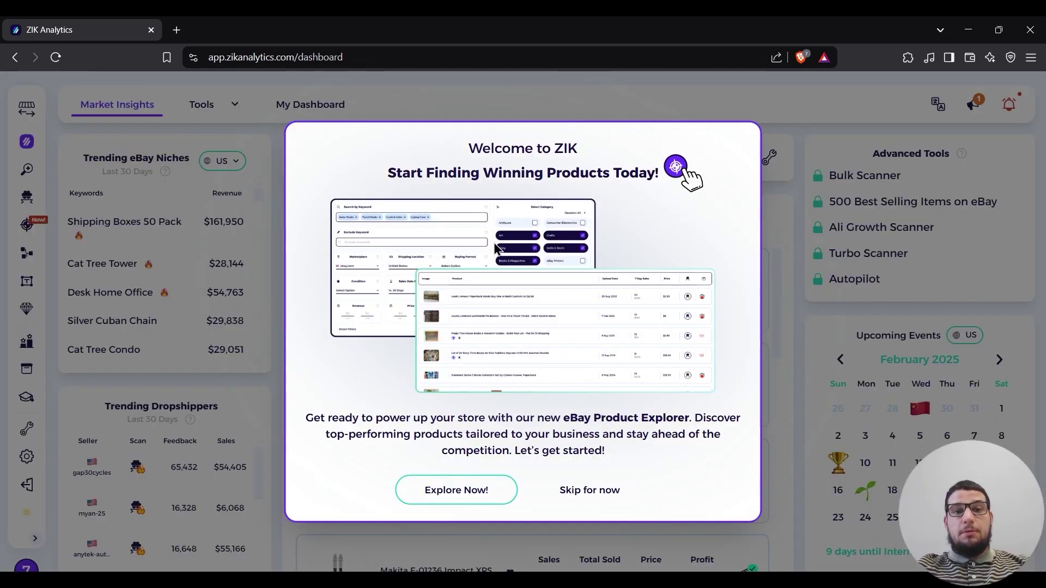
{"action": "left_click", "coordinate": [591, 490]}
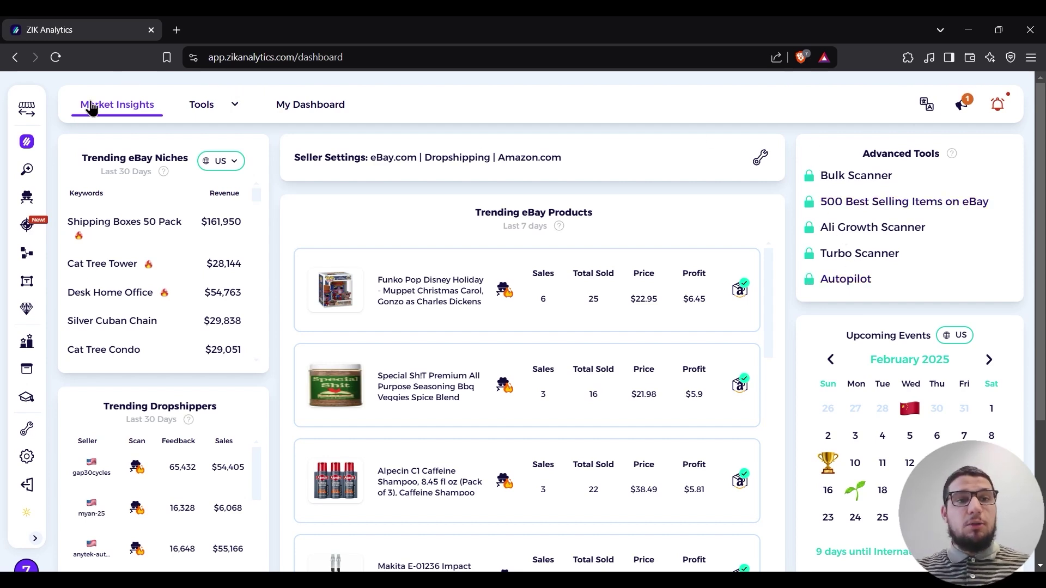
Look over the eBay tools and the language option, including the upgrade offer for Bulk Scanner
{"action": "left_click", "coordinate": [210, 106]}
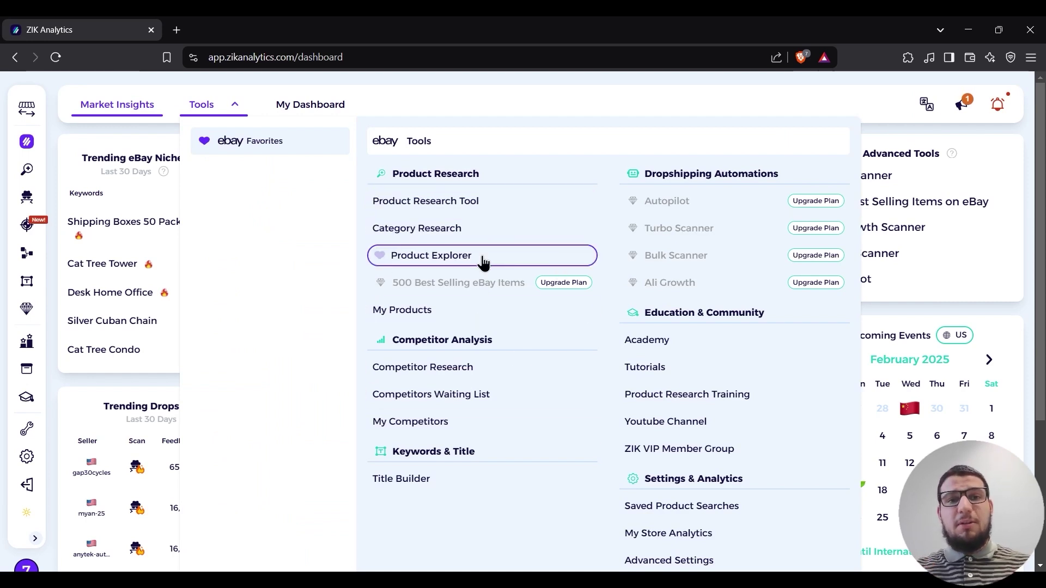
{"action": "left_click", "coordinate": [475, 97]}
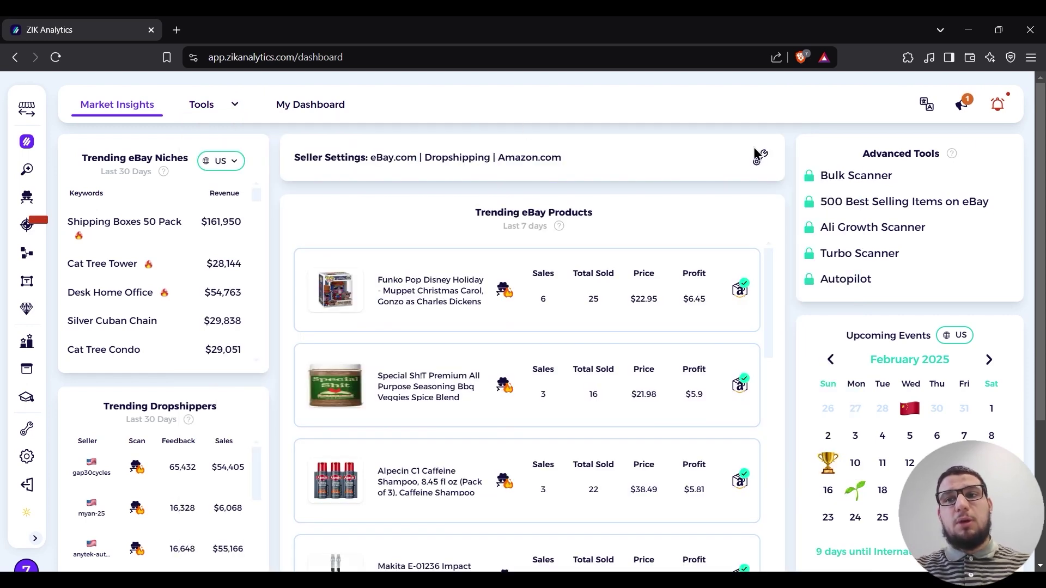
{"action": "left_click", "coordinate": [927, 105]}
{"action": "left_click", "coordinate": [832, 100]}
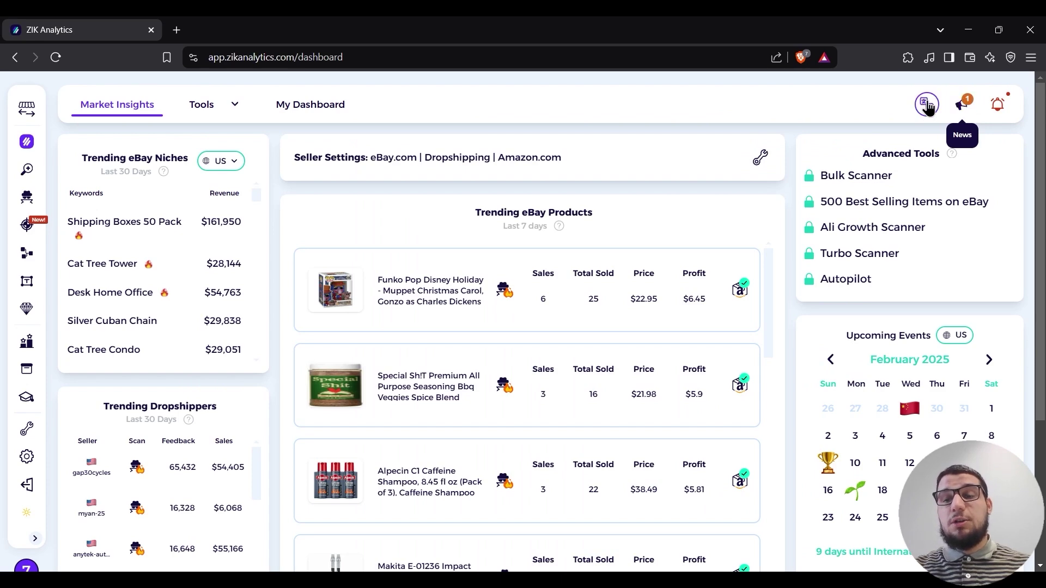
{"action": "left_click", "coordinate": [836, 175]}
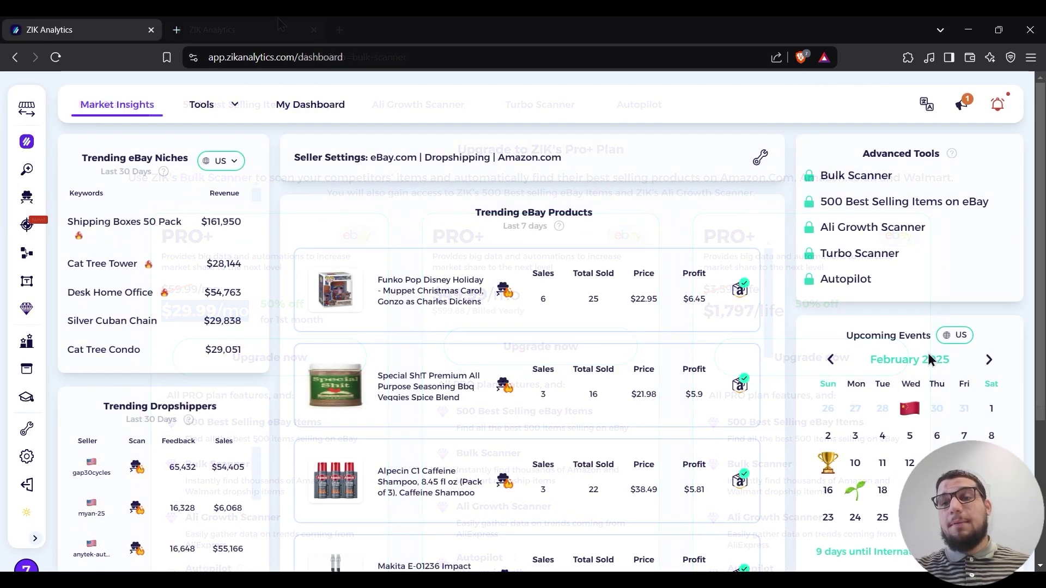
Examine the upcoming events calendar, selecting January 29, and the trending keywords for International Women's Day
{"action": "scroll", "coordinate": [927, 353], "scroll_direction": "down", "scroll_amount": 4}
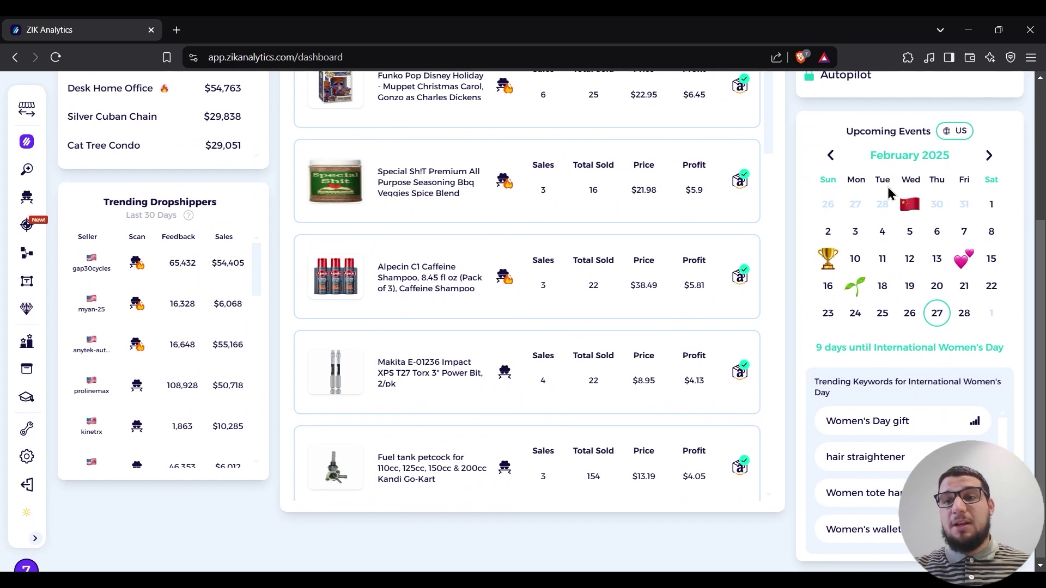
{"action": "left_click", "coordinate": [907, 206]}
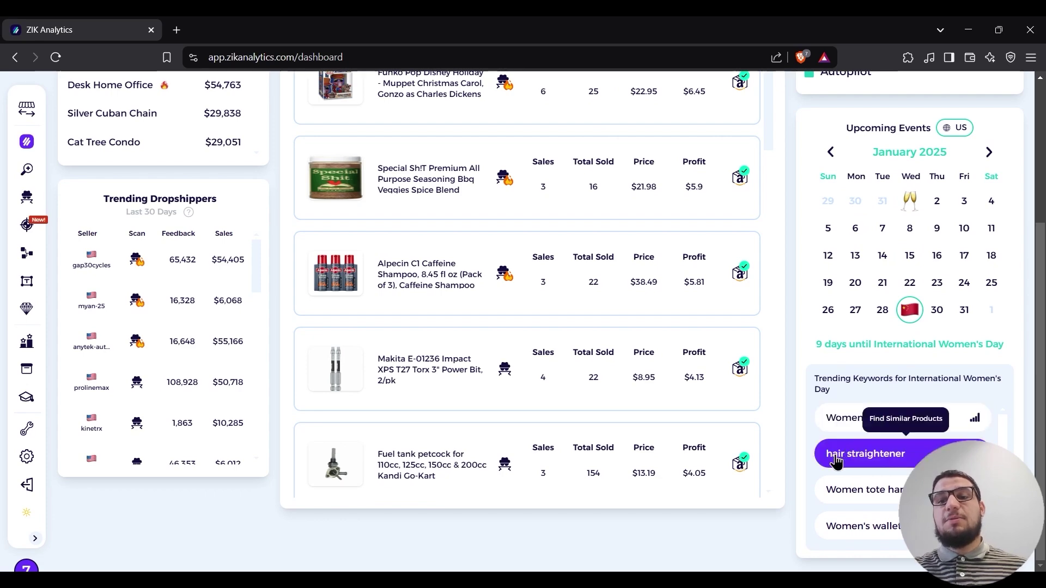
{"action": "left_click_drag", "start_coordinate": [815, 378], "coordinate": [1003, 379]}
{"action": "left_click", "coordinate": [948, 377]}
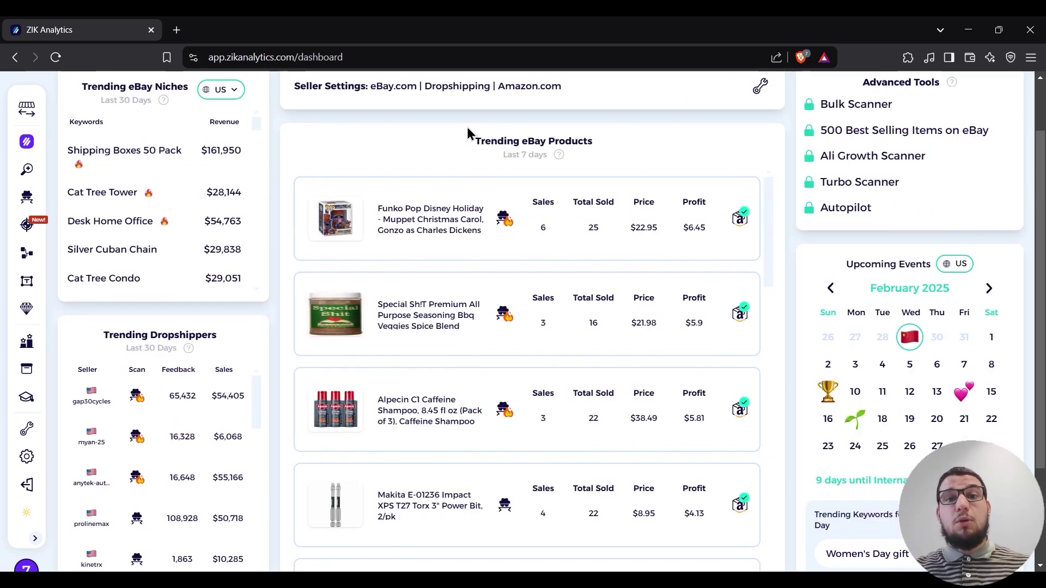
Review the trending eBay products, niches and dropshippers on the Market Insights dashboard
{"action": "left_click_drag", "start_coordinate": [470, 140], "coordinate": [596, 142]}
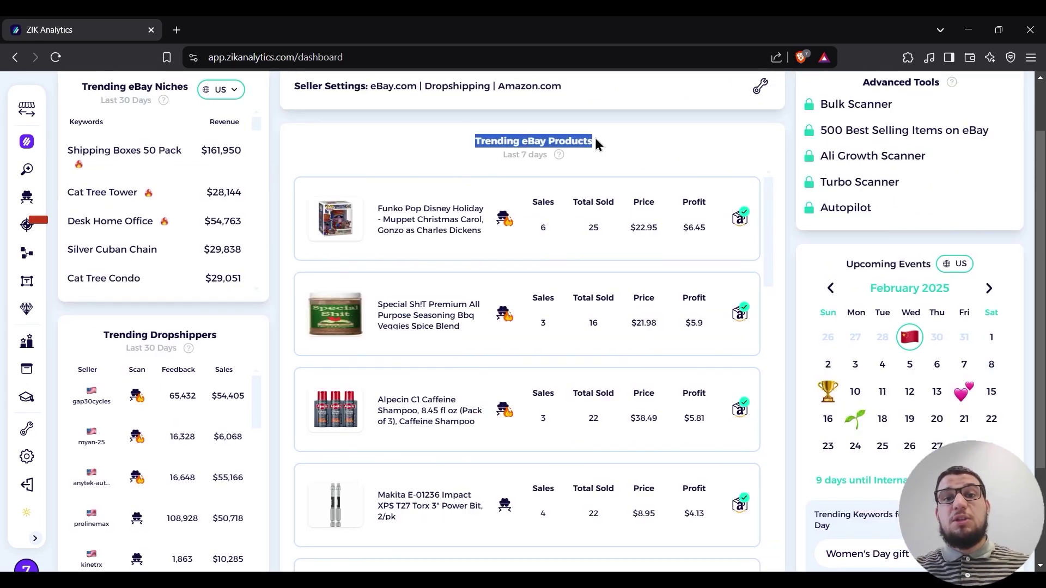
{"action": "left_click", "coordinate": [600, 146]}
{"action": "scroll", "coordinate": [277, 198], "scroll_direction": "down", "scroll_amount": 3}
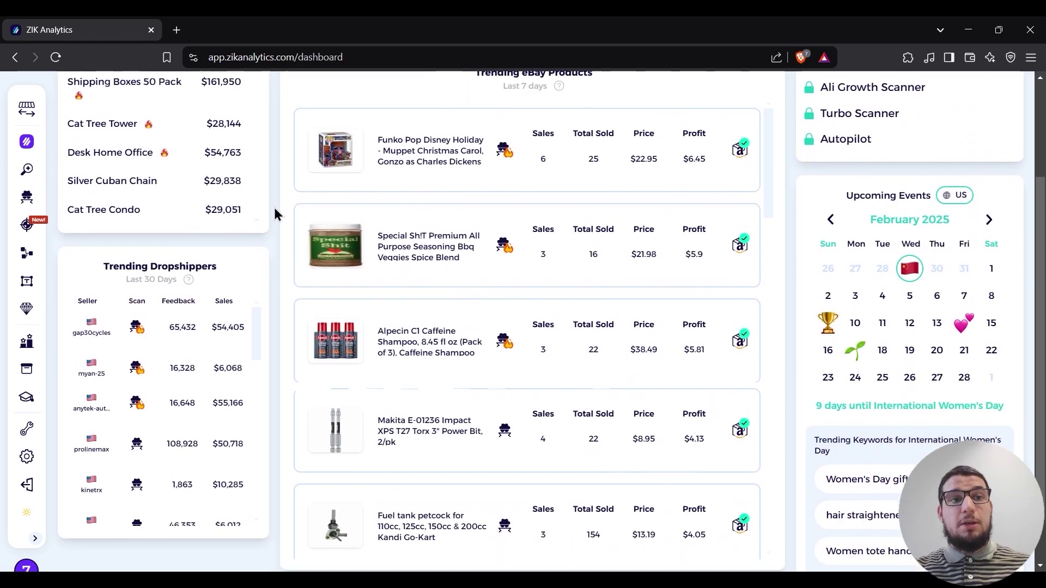
{"action": "scroll", "coordinate": [264, 236], "scroll_direction": "up", "scroll_amount": 5}
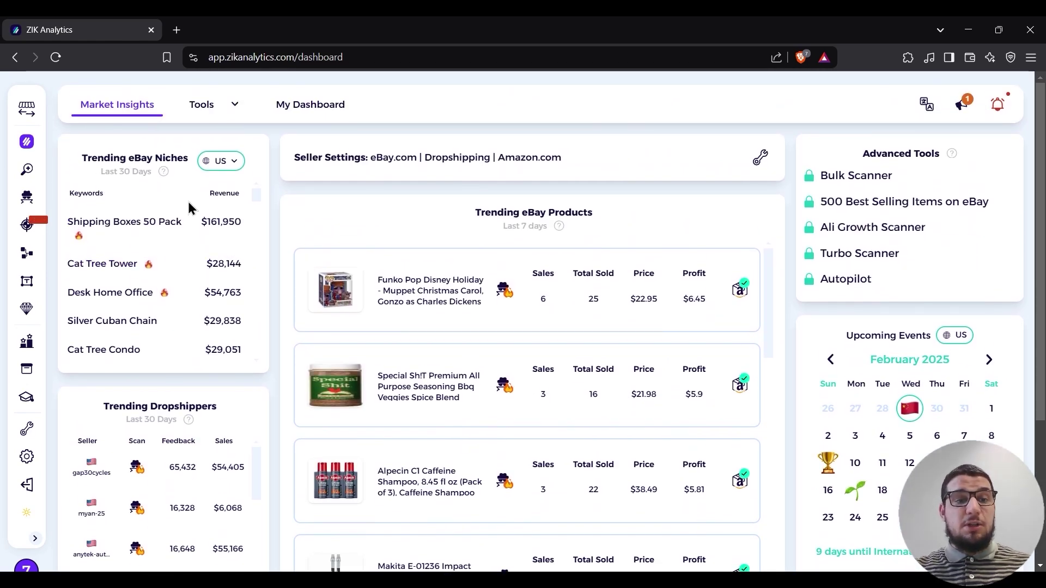
{"action": "scroll", "coordinate": [191, 205], "scroll_direction": "down", "scroll_amount": 3}
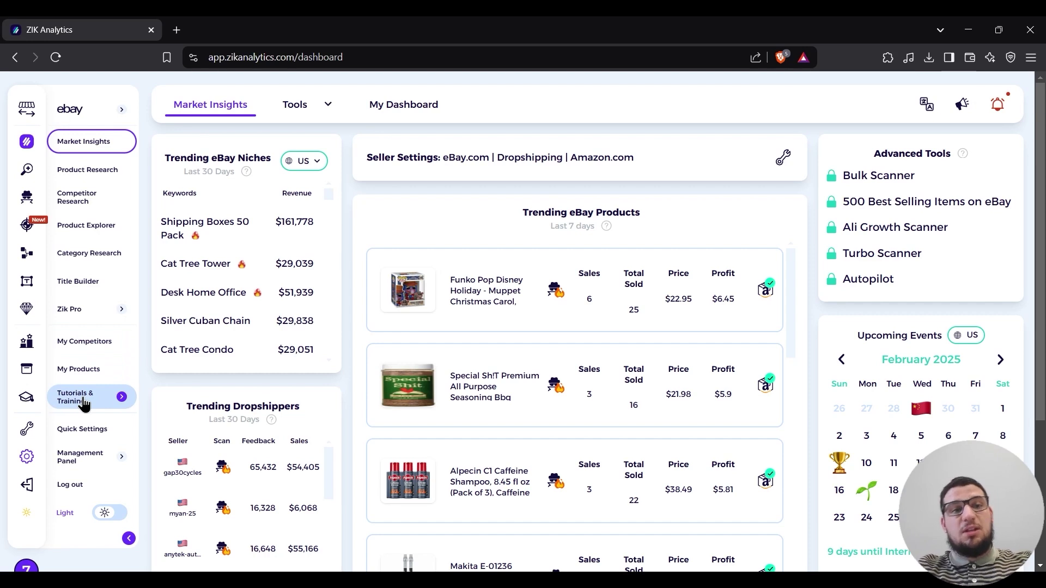
Inspect the quick settings for marketplace, shipping location, source website options and break-even calculation
{"action": "left_click", "coordinate": [64, 436]}
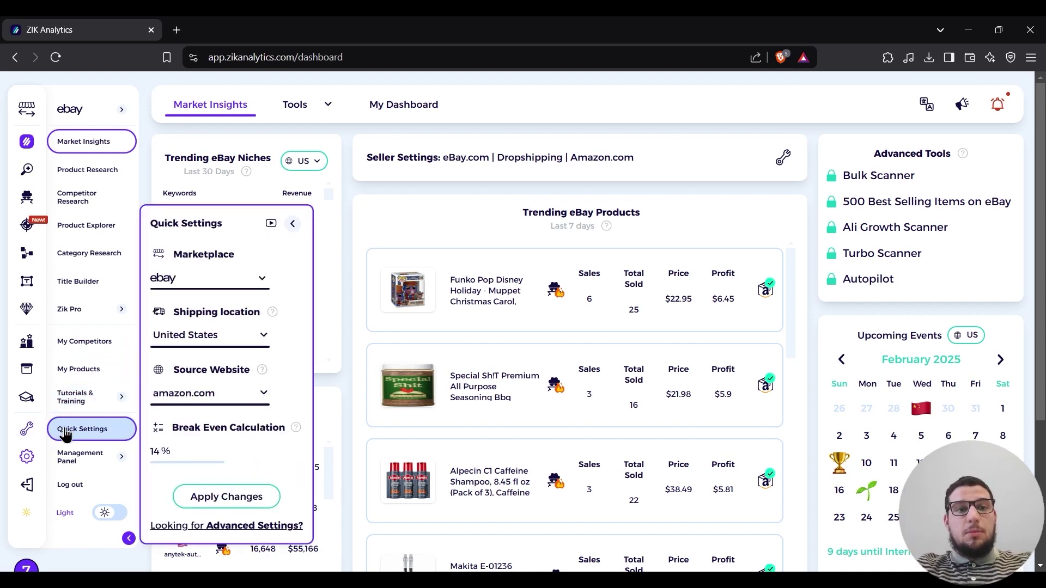
{"action": "left_click", "coordinate": [203, 277]}
{"action": "left_click", "coordinate": [192, 313]}
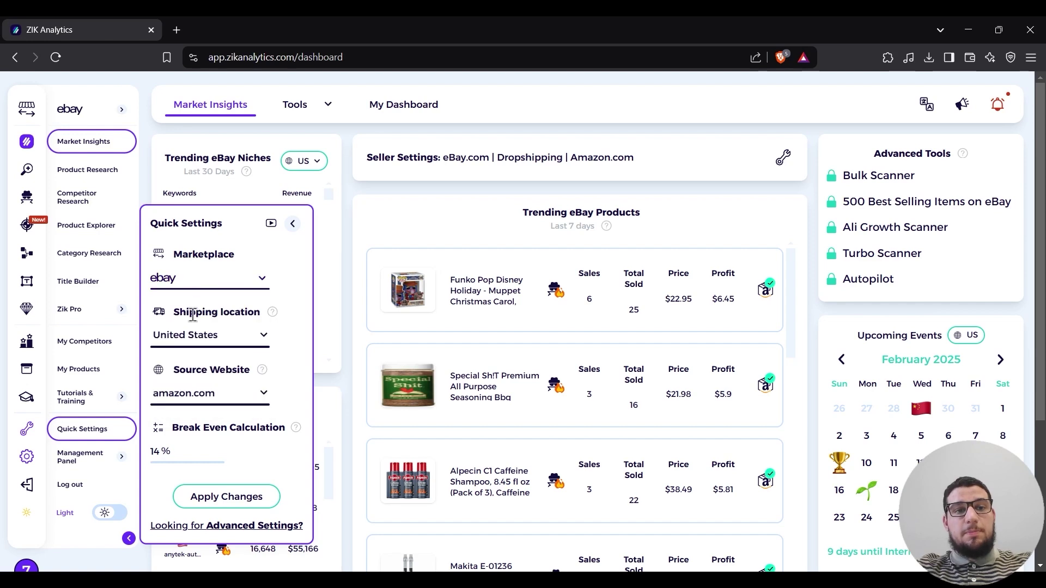
{"action": "left_click", "coordinate": [187, 401]}
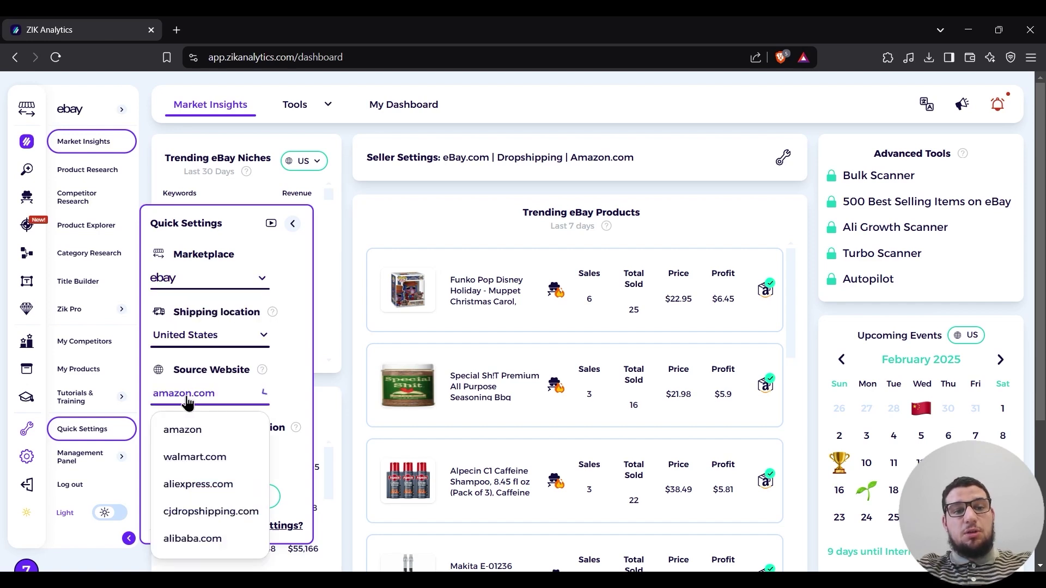
{"action": "left_click", "coordinate": [187, 402]}
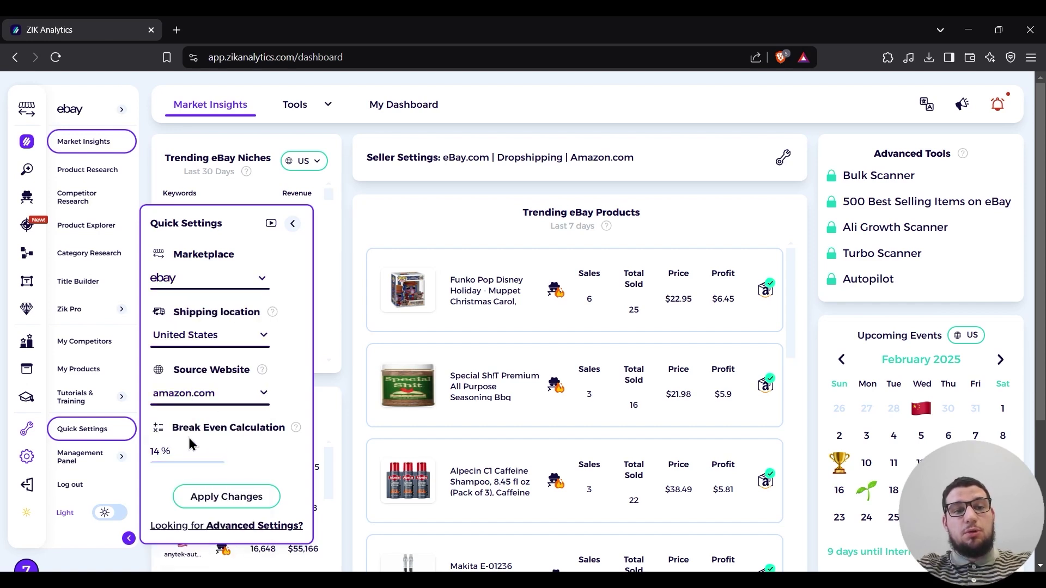
{"action": "mouse_move", "coordinate": [297, 431]}
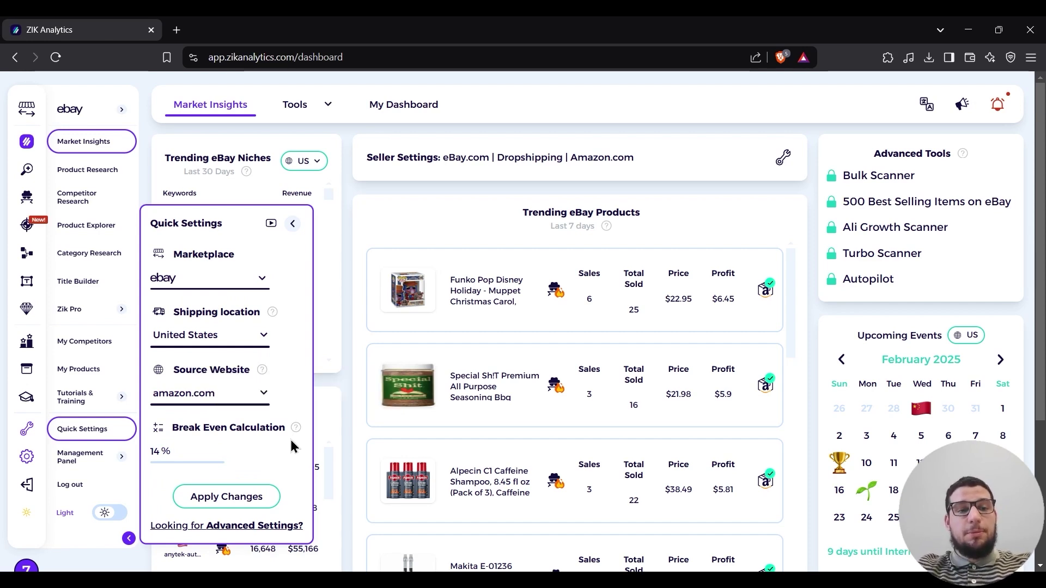
Open the advanced settings from the account management options
{"action": "left_click", "coordinate": [121, 456]}
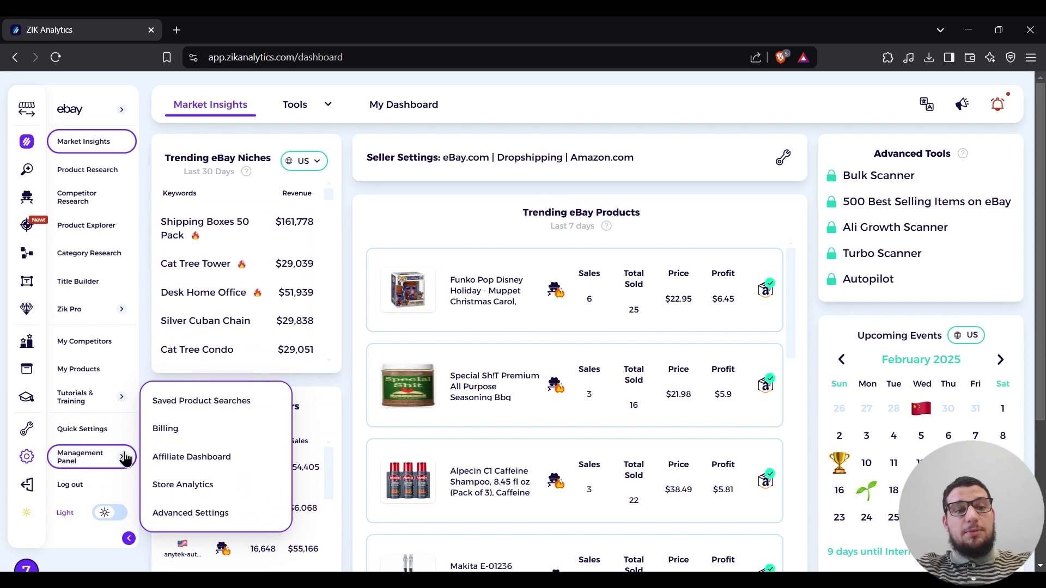
{"action": "left_click", "coordinate": [180, 524]}
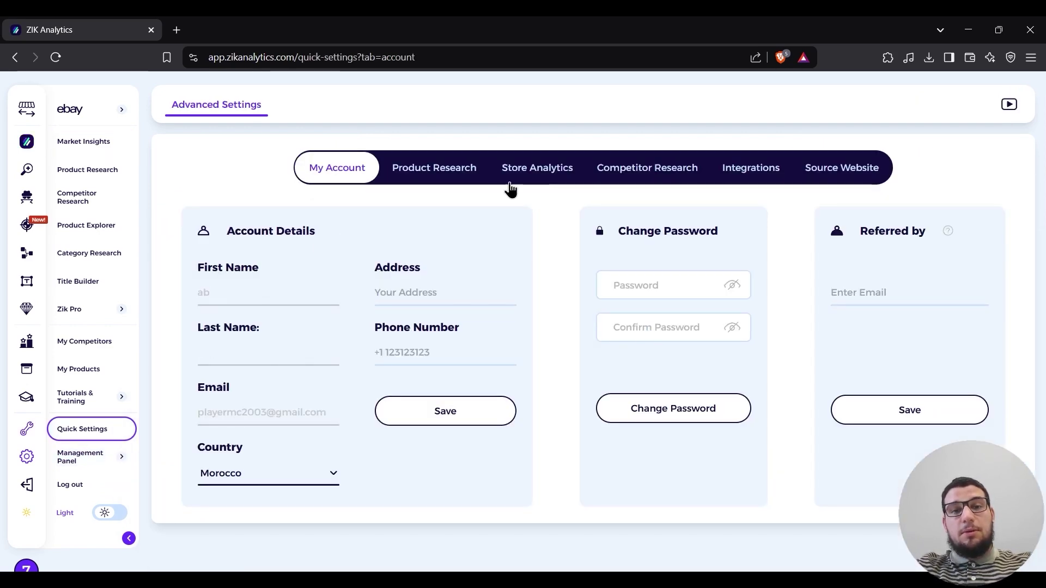
Review the default Product Research and Store Analytics options in the advanced settings
{"action": "left_click", "coordinate": [426, 174]}
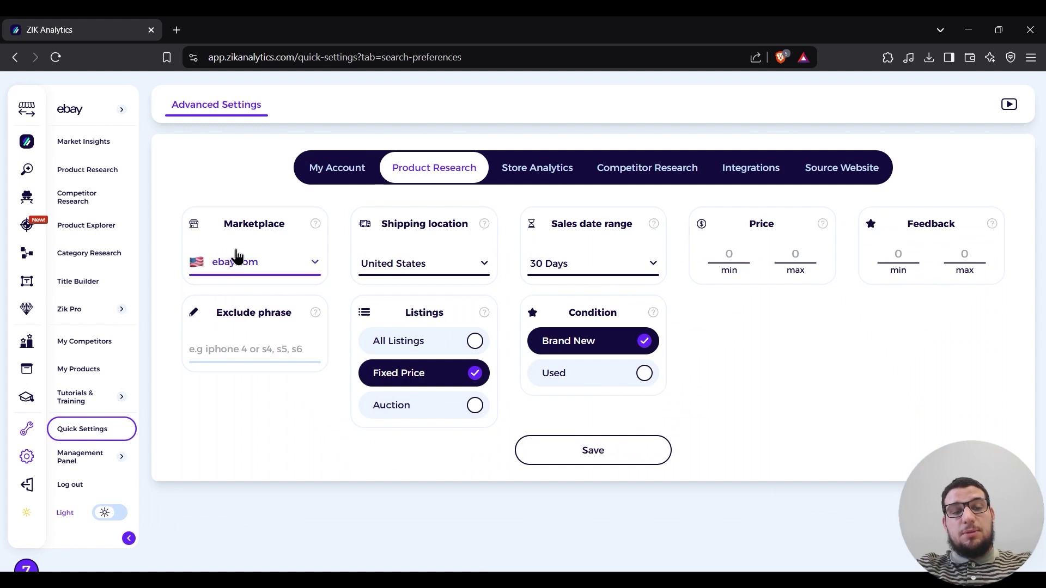
{"action": "left_click", "coordinate": [534, 176]}
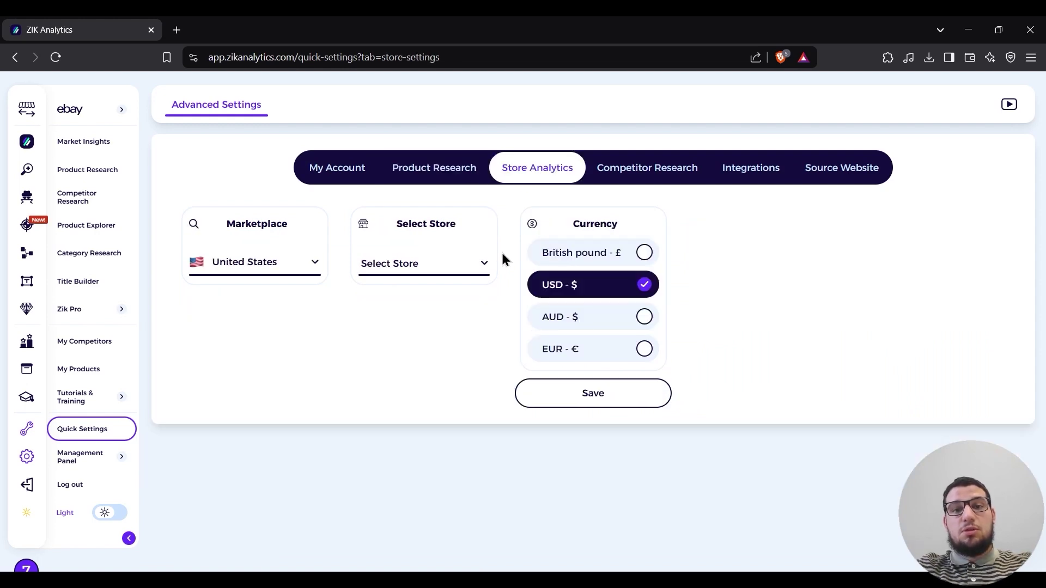
In the Competitor Research settings, deselect 30 Days so the sales date range covers only 14 and 7 days
{"action": "left_click", "coordinate": [623, 180]}
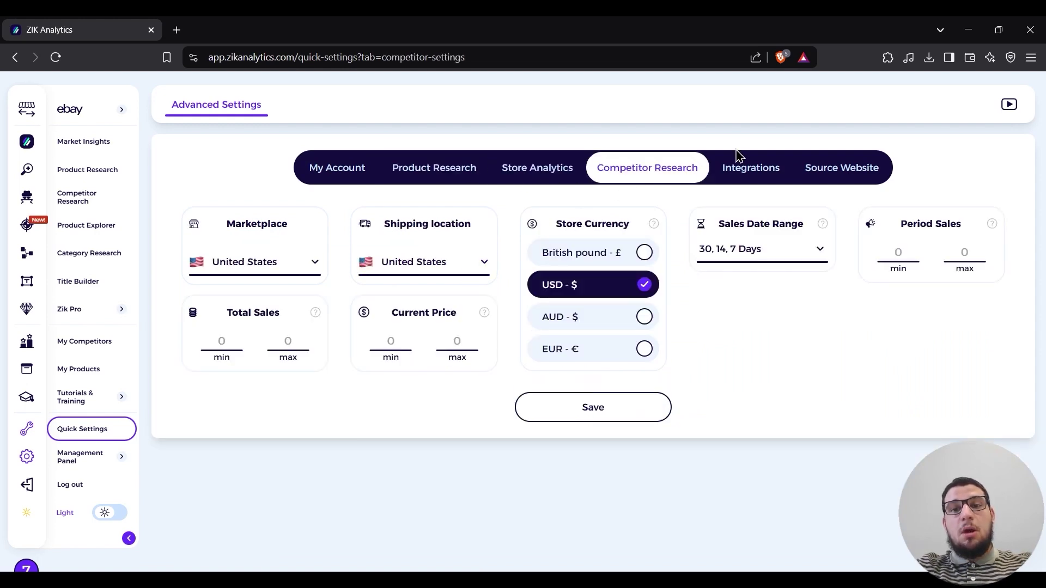
{"action": "left_click", "coordinate": [735, 253]}
{"action": "left_click", "coordinate": [737, 294]}
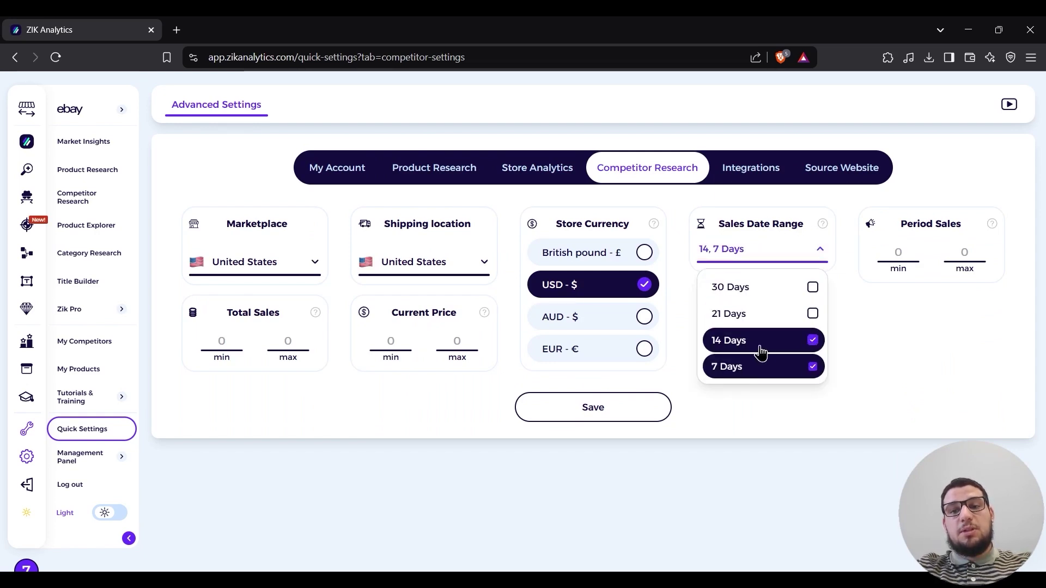
Review the store integration options and the source website and break-even calculation settings
{"action": "left_click", "coordinate": [756, 181]}
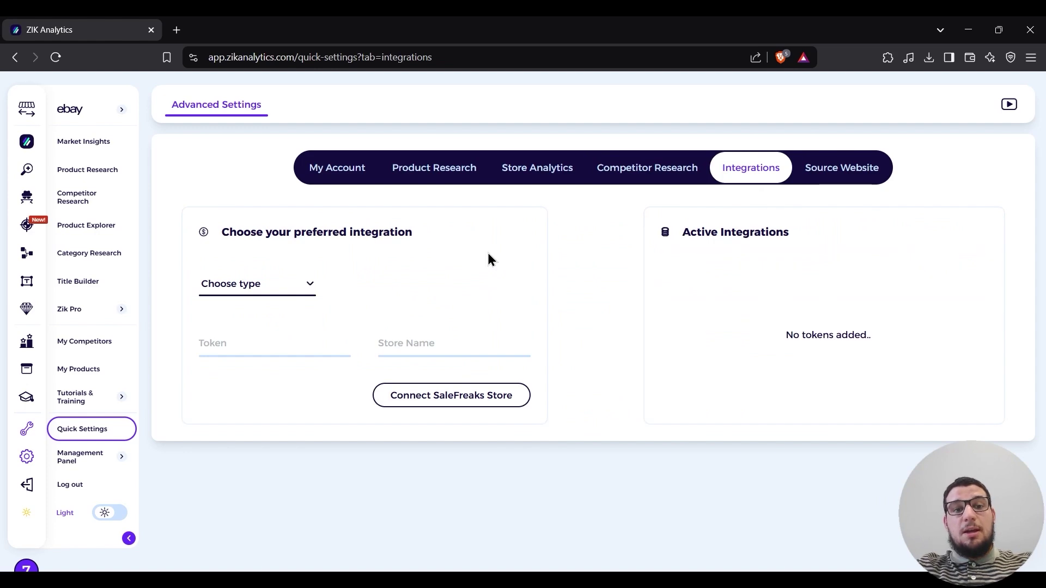
{"action": "left_click", "coordinate": [844, 158]}
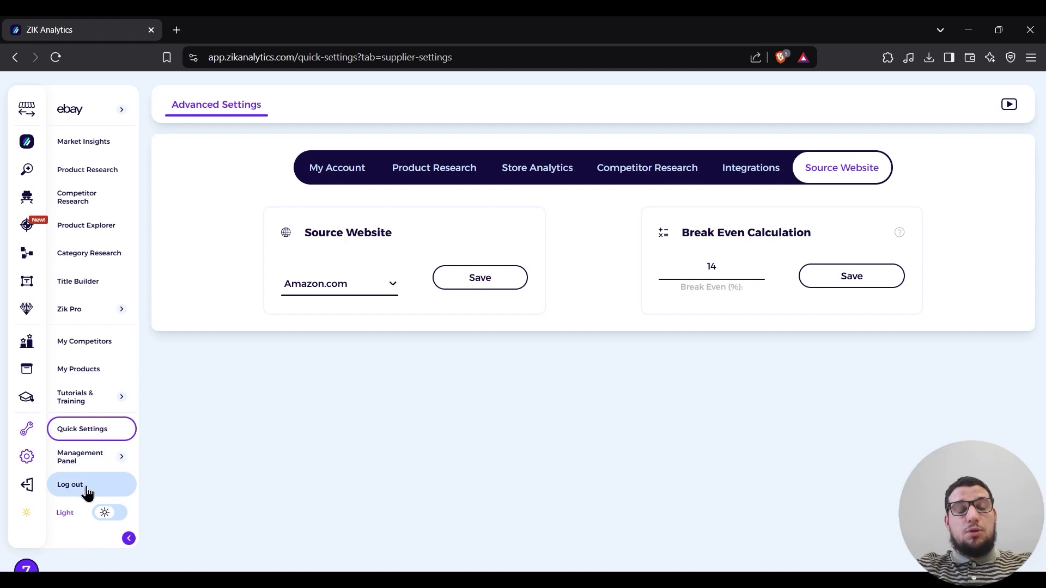
Try the dark theme and switch back to the light theme
{"action": "left_click", "coordinate": [109, 515]}
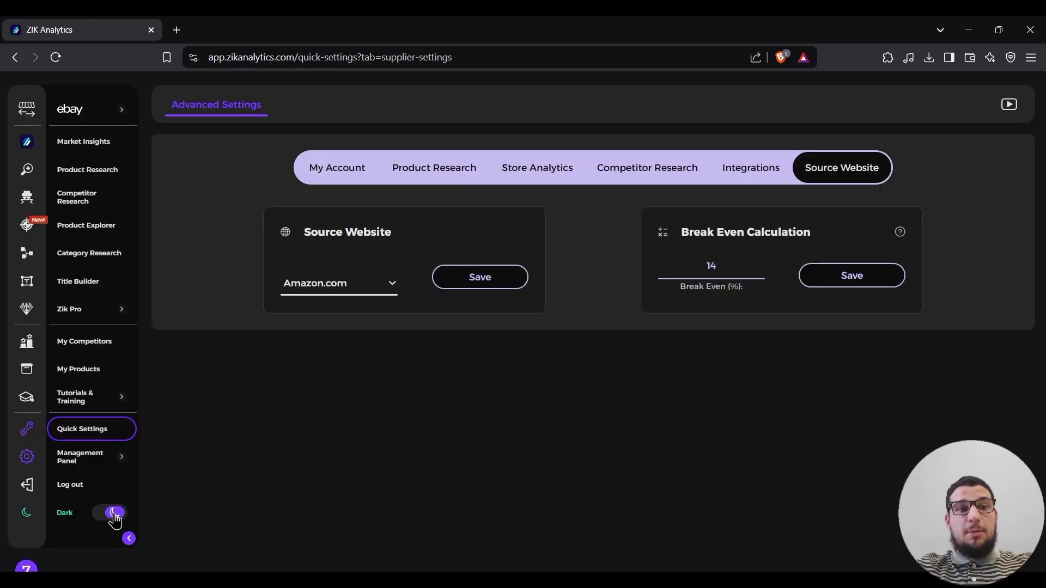
{"action": "left_click", "coordinate": [114, 516]}
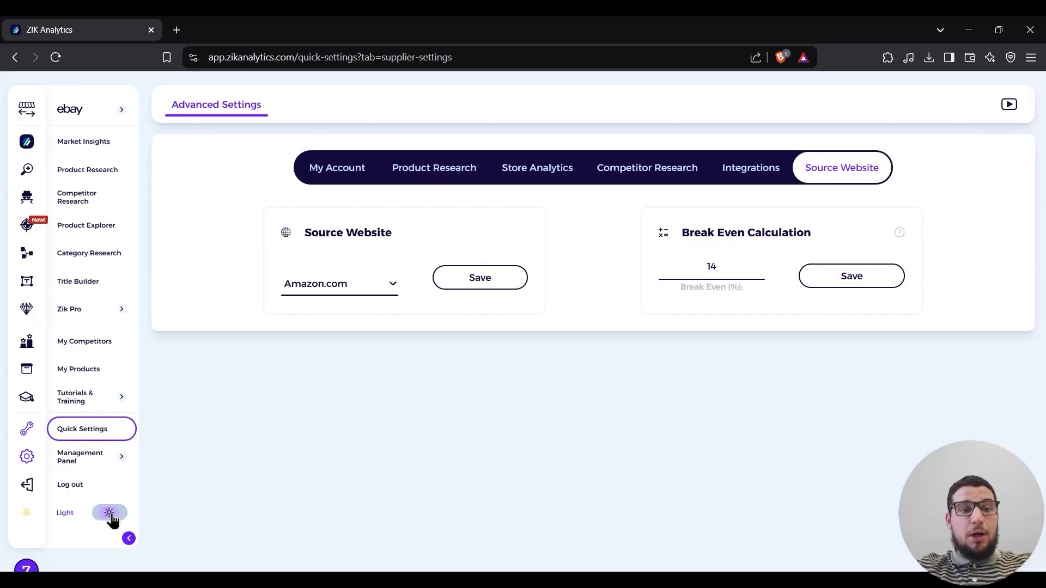
Return to Market Insights and look through the support chat's contact options, suggested questions and help article collections
{"action": "left_click", "coordinate": [31, 147]}
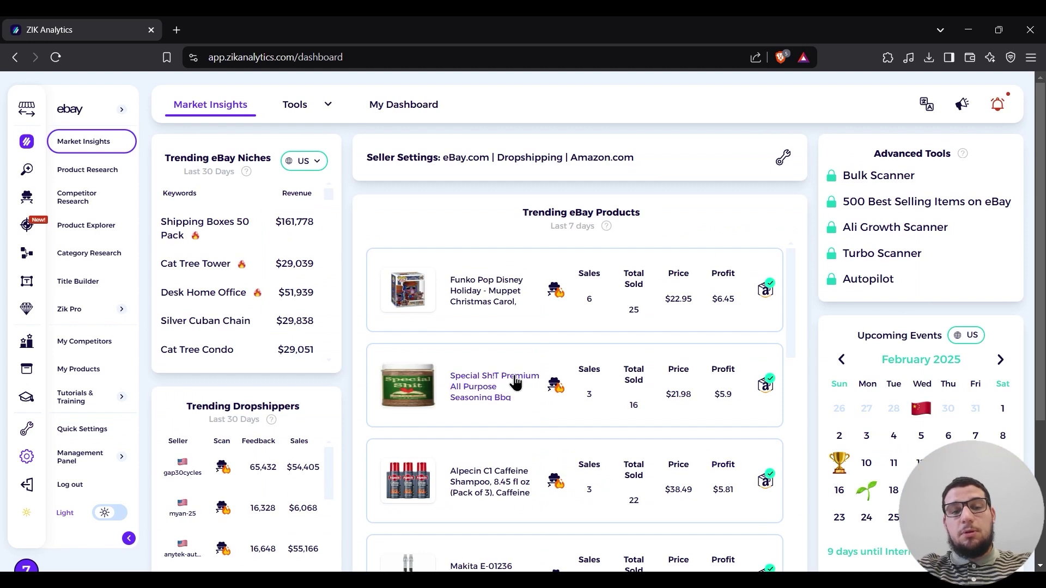
{"action": "left_click", "coordinate": [1005, 542]}
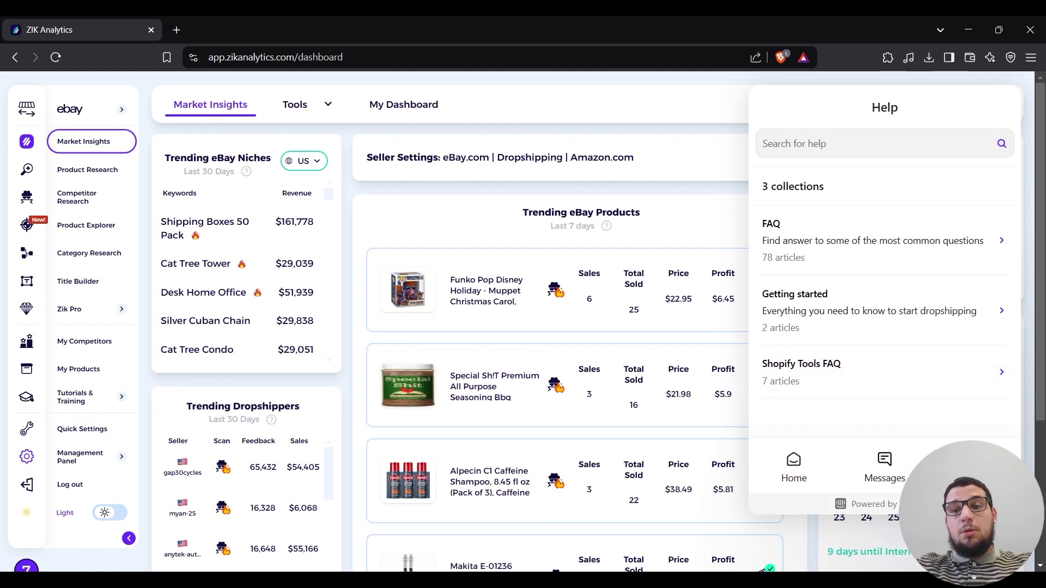
{"action": "left_click", "coordinate": [797, 470]}
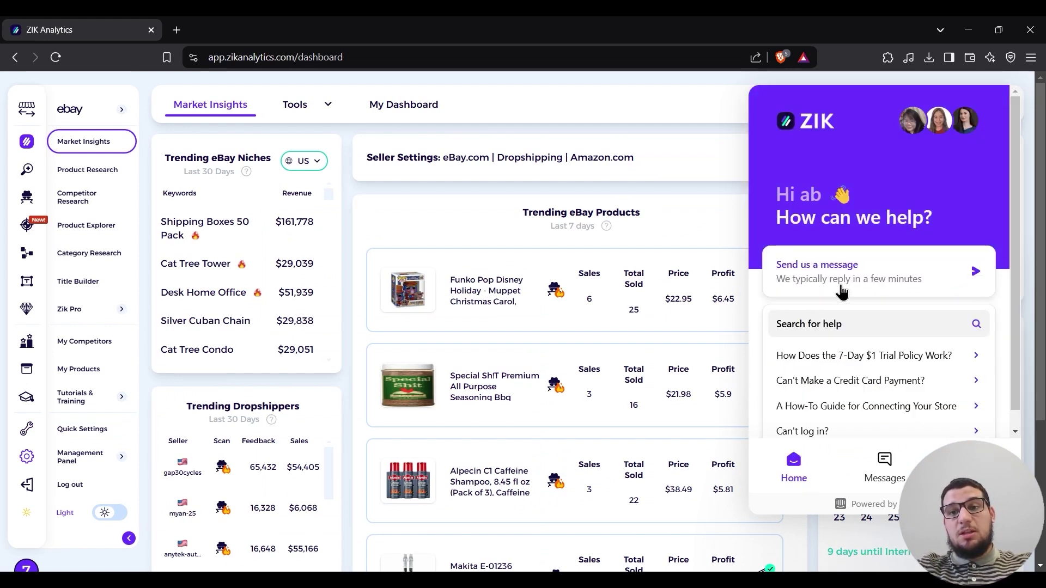
{"action": "scroll", "coordinate": [810, 292], "scroll_direction": "down", "scroll_amount": 1}
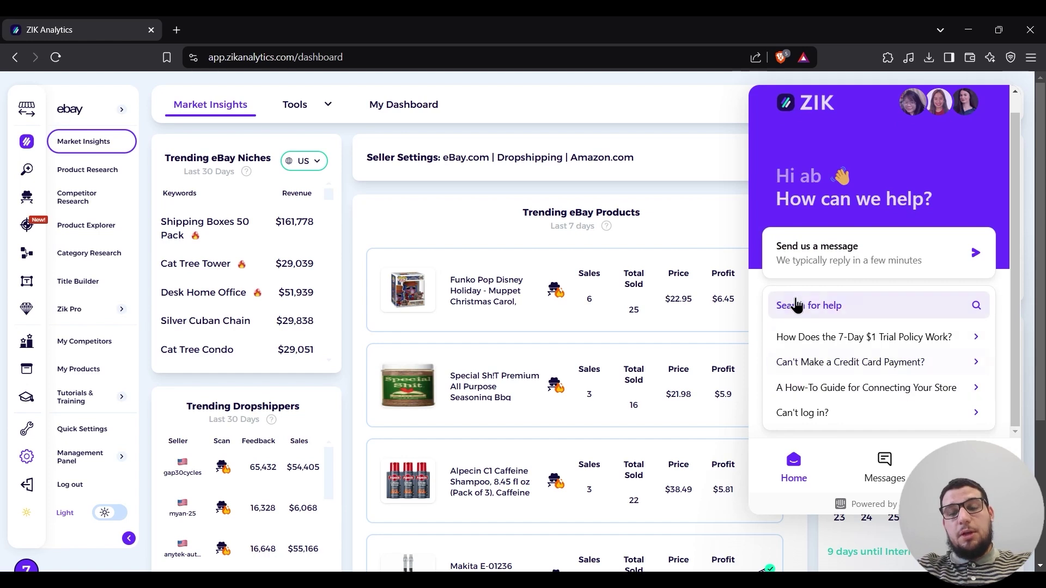
{"action": "left_click", "coordinate": [884, 459]}
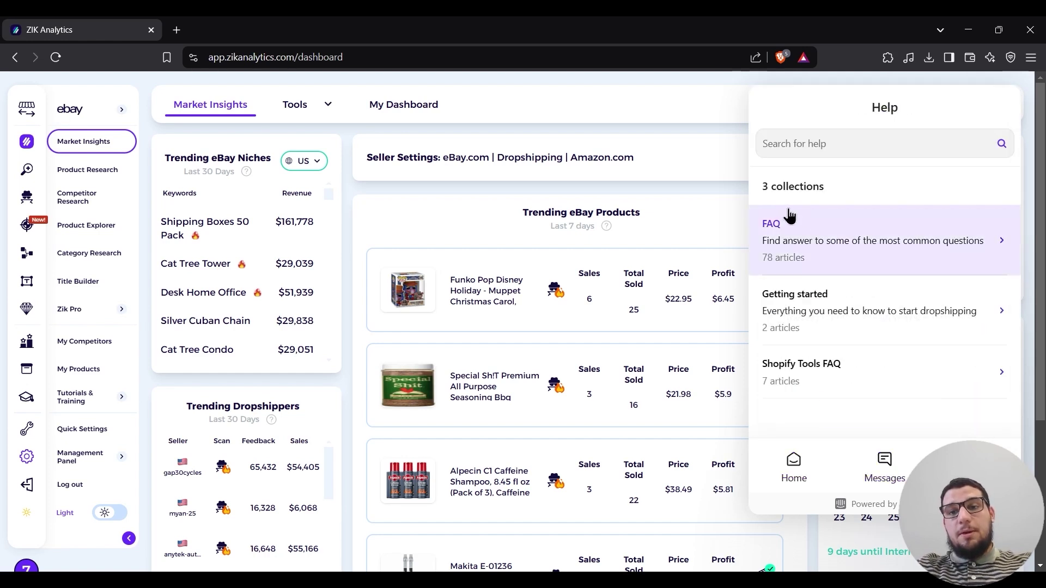